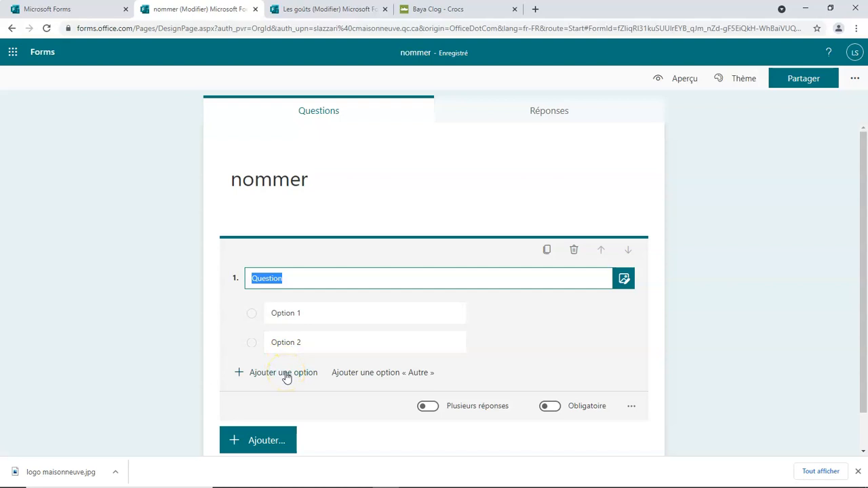
Add a third choice and an "Autre" option to question 1
{"action": "left_click", "coordinate": [286, 375]}
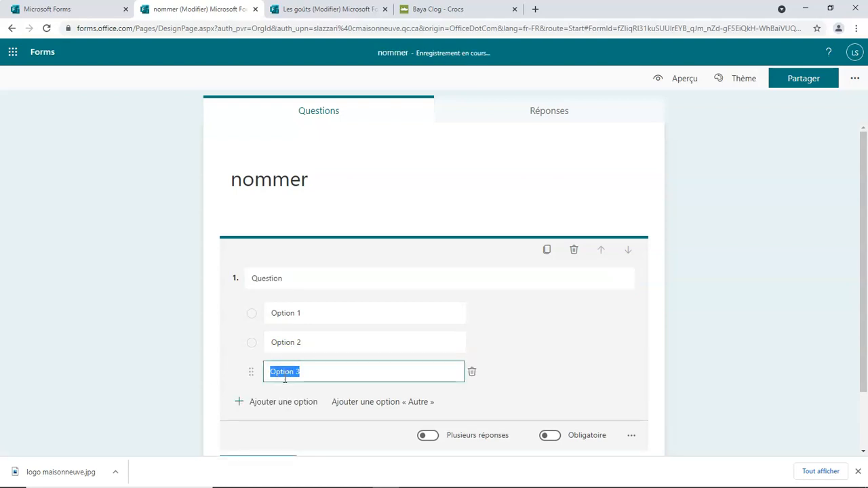
{"action": "left_click", "coordinate": [357, 407]}
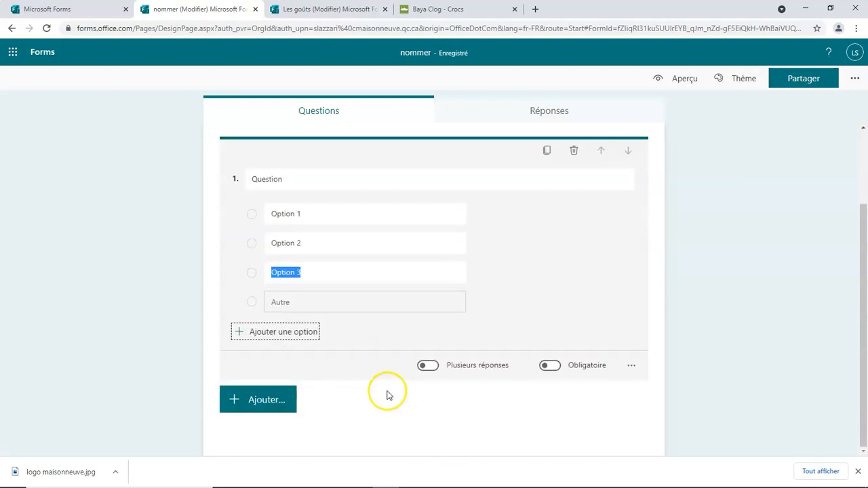
Allow multiple answers for question 1 and preview the form before returning to editing
{"action": "left_click", "coordinate": [424, 366]}
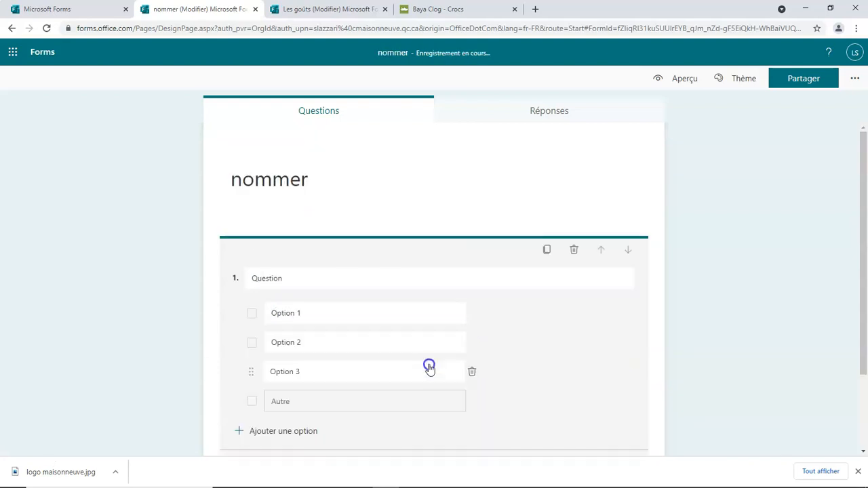
{"action": "left_click", "coordinate": [676, 79]}
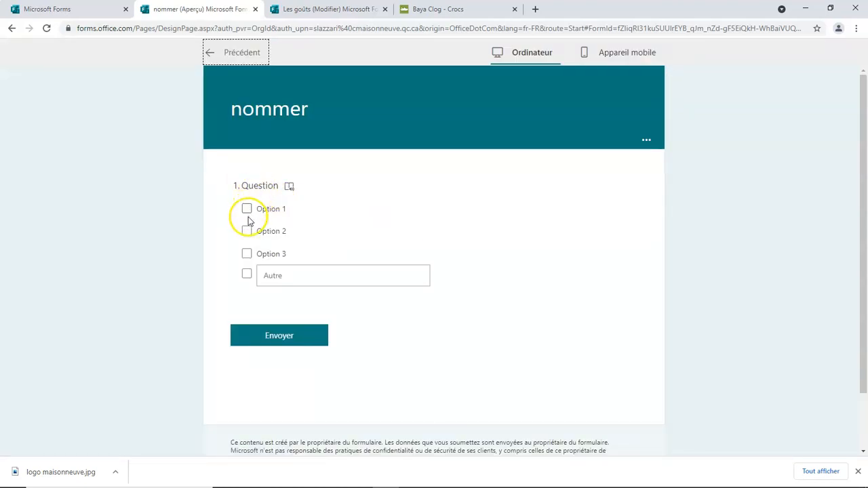
{"action": "left_click", "coordinate": [239, 55]}
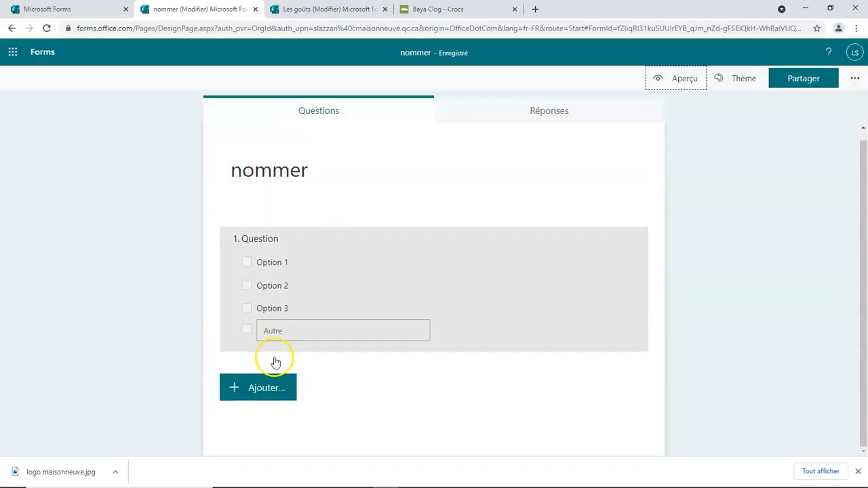
Turn off multiple answers for question 1 and preview the form, trying the "Autre" answer field
{"action": "left_click", "coordinate": [297, 286]}
{"action": "left_click", "coordinate": [425, 392]}
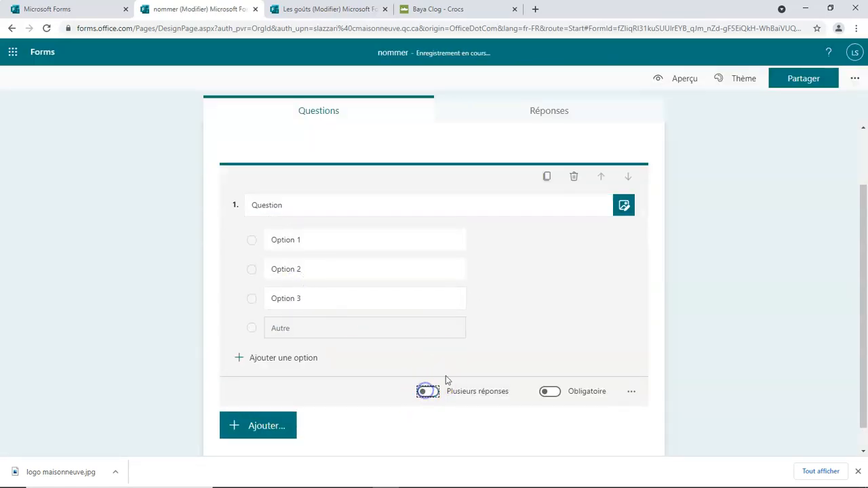
{"action": "left_click", "coordinate": [683, 78]}
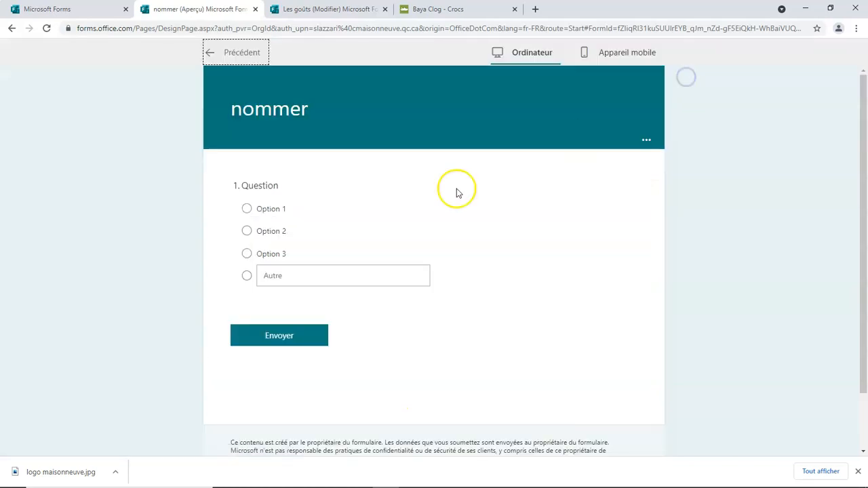
{"action": "left_click", "coordinate": [274, 275]}
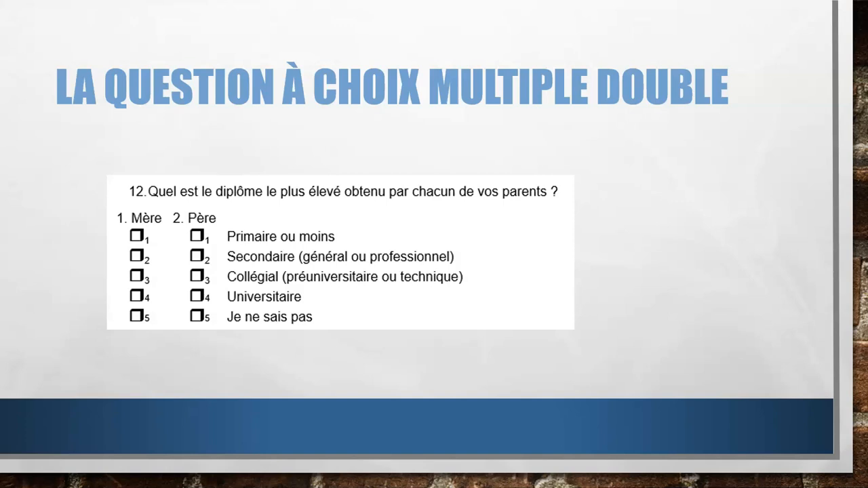
{"action": "key", "text": "Right"}
{"action": "key", "text": "Right"}
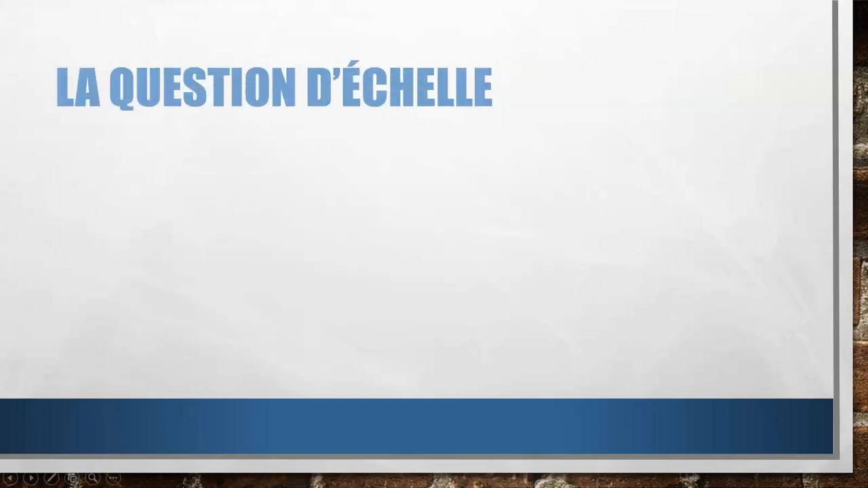
{"action": "key", "text": "Right"}
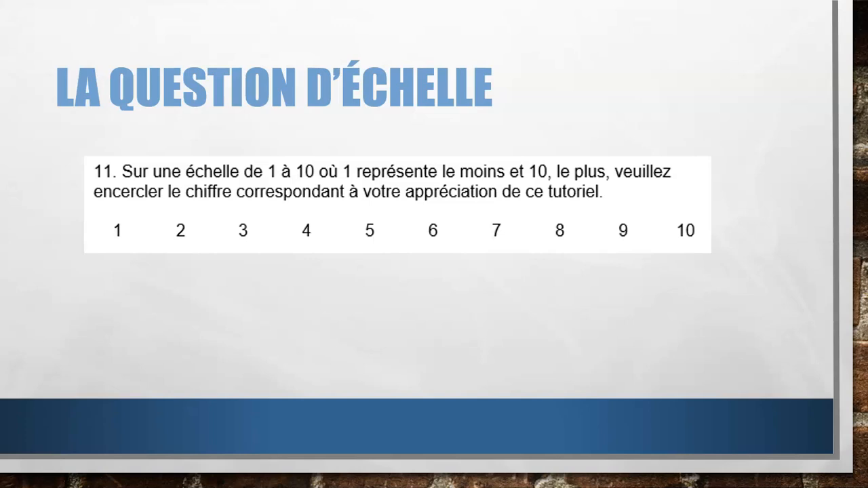
Add a rating question (Évaluation) as question 2 with 10 levels and the symbol set to Nombre
{"action": "left_click", "coordinate": [261, 388]}
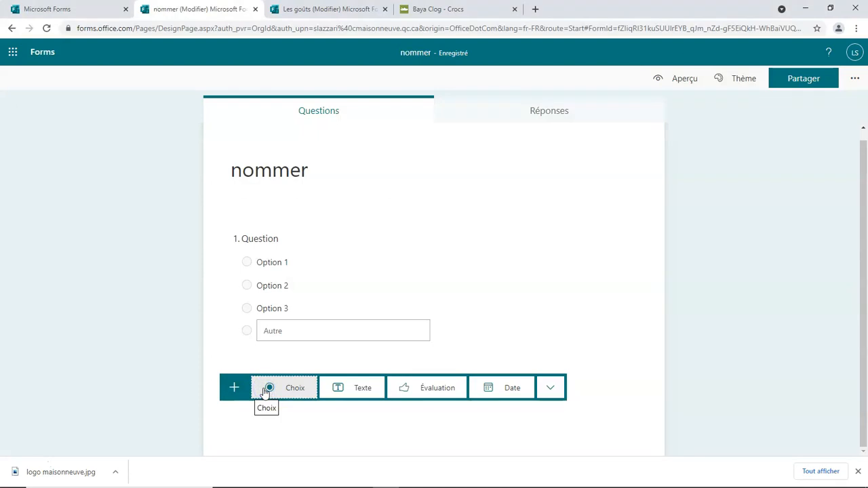
{"action": "left_click", "coordinate": [417, 389]}
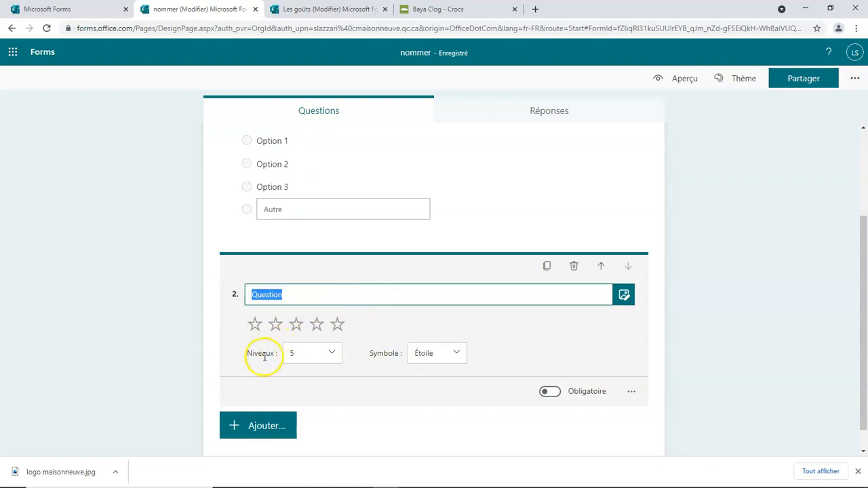
{"action": "left_click", "coordinate": [332, 353]}
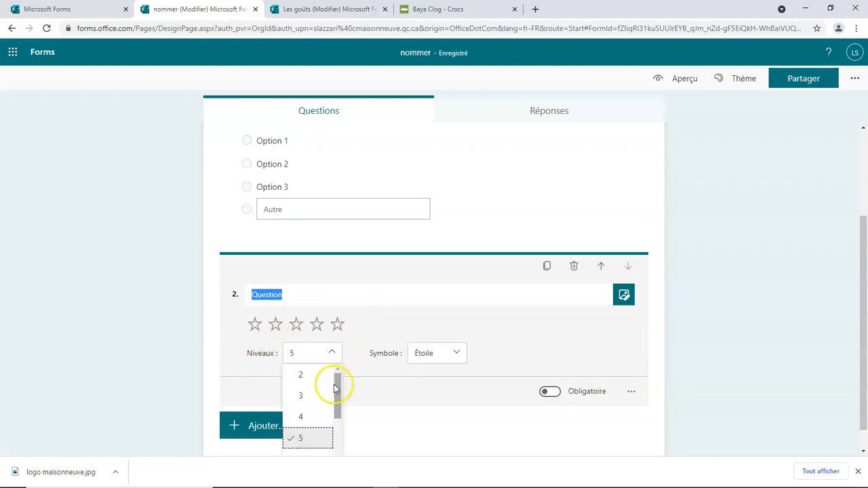
{"action": "left_click_drag", "start_coordinate": [333, 384], "coordinate": [337, 434]}
{"action": "left_click", "coordinate": [306, 454]}
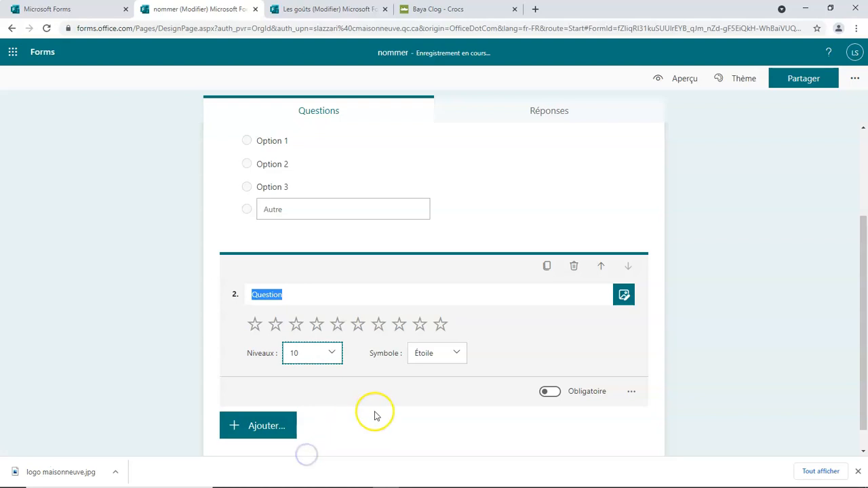
{"action": "scroll", "coordinate": [381, 403], "scroll_direction": "down", "scroll_amount": 1}
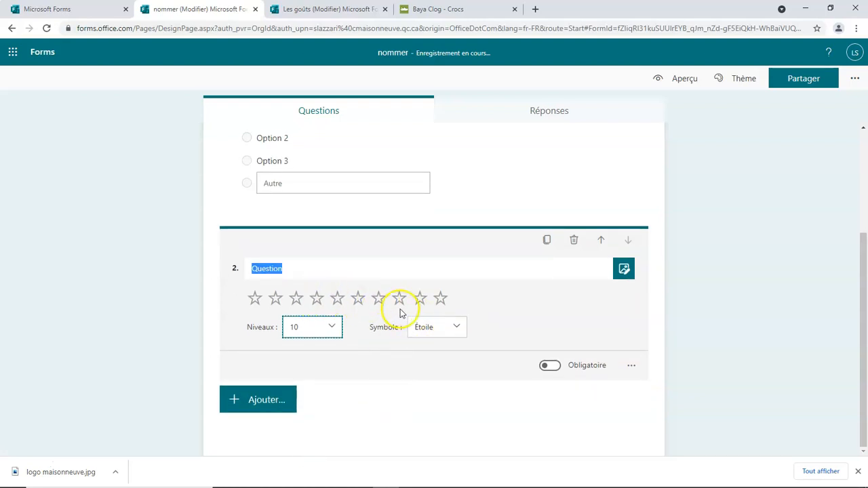
{"action": "left_click", "coordinate": [453, 334]}
{"action": "left_click", "coordinate": [454, 352]}
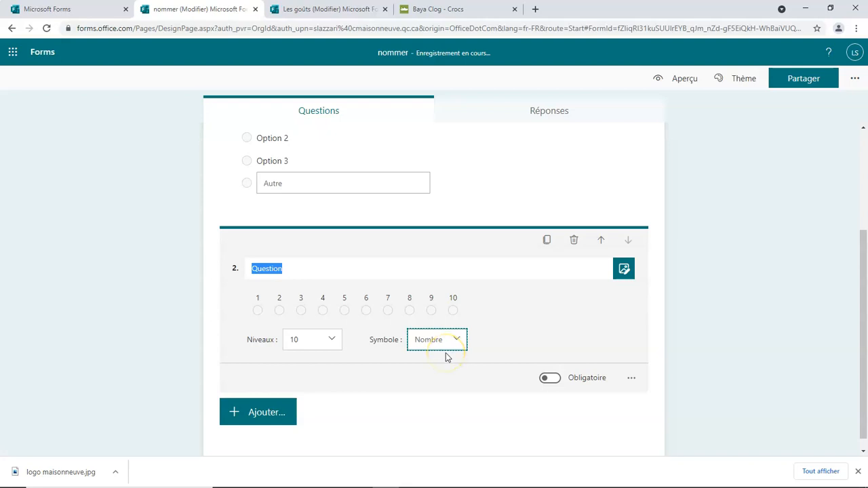
Preview the form and try several ratings on question 2's numeric scale
{"action": "left_click", "coordinate": [687, 80]}
{"action": "left_click", "coordinate": [323, 320]}
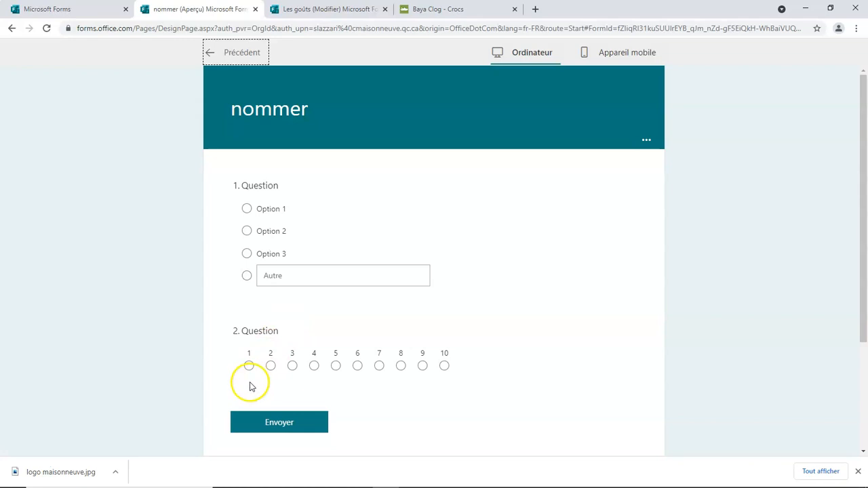
{"action": "left_click", "coordinate": [271, 366]}
{"action": "left_click", "coordinate": [314, 366]}
{"action": "left_click", "coordinate": [379, 366]}
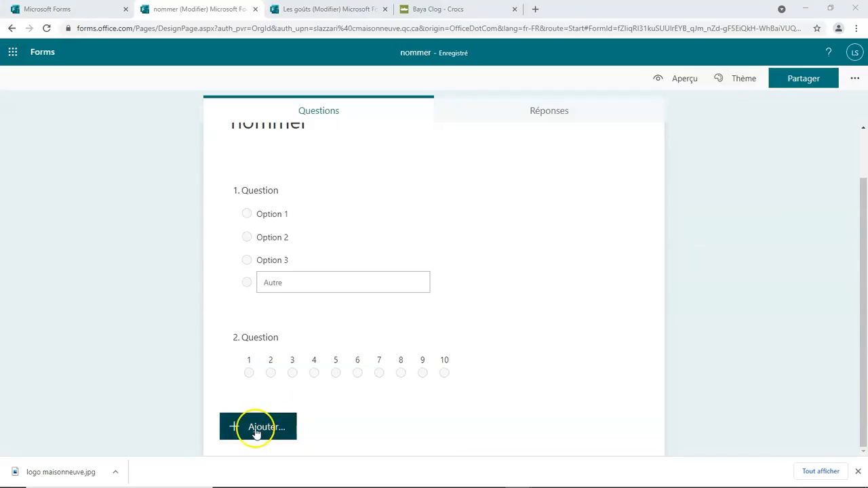
Add a text question as question 3, enable the long answer (Réponse longue), and preview the form
{"action": "left_click", "coordinate": [256, 432]}
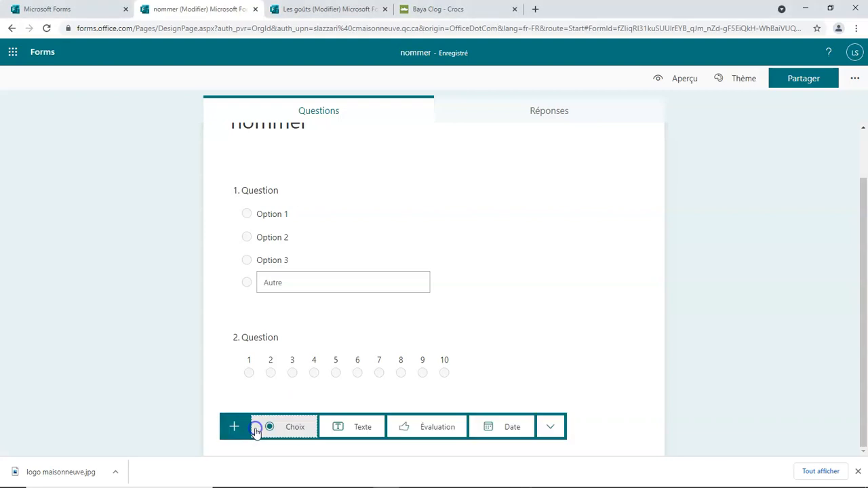
{"action": "left_click", "coordinate": [345, 428]}
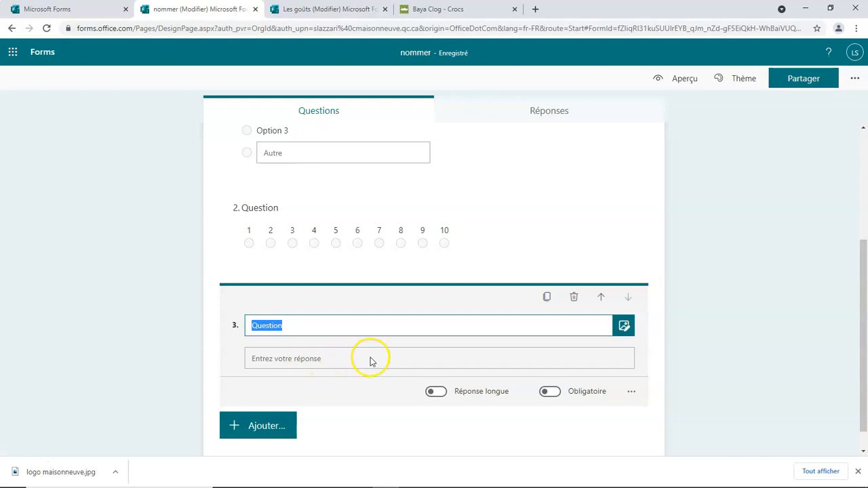
{"action": "left_click", "coordinate": [438, 395]}
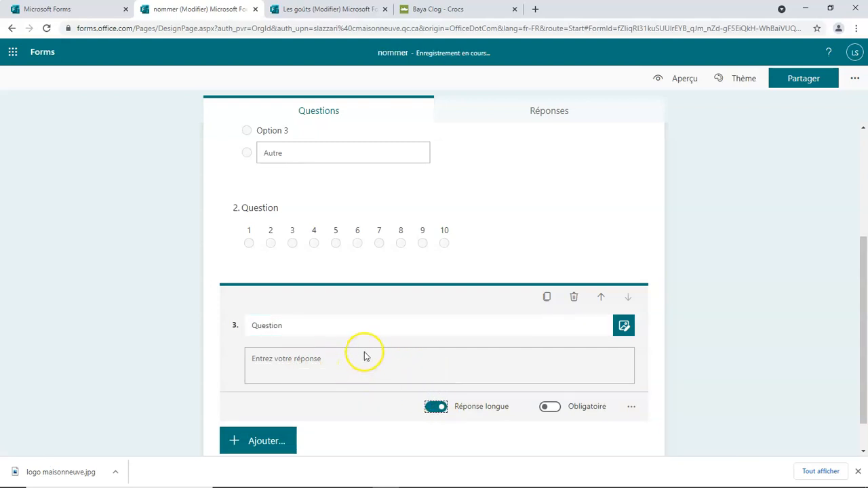
{"action": "left_click", "coordinate": [690, 81]}
{"action": "scroll", "coordinate": [587, 167], "scroll_direction": "down", "scroll_amount": 4}
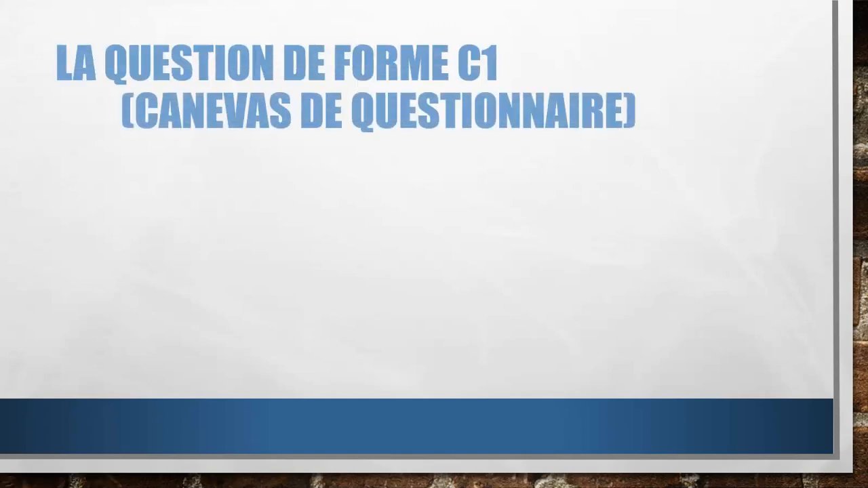
{"action": "key", "text": "Right"}
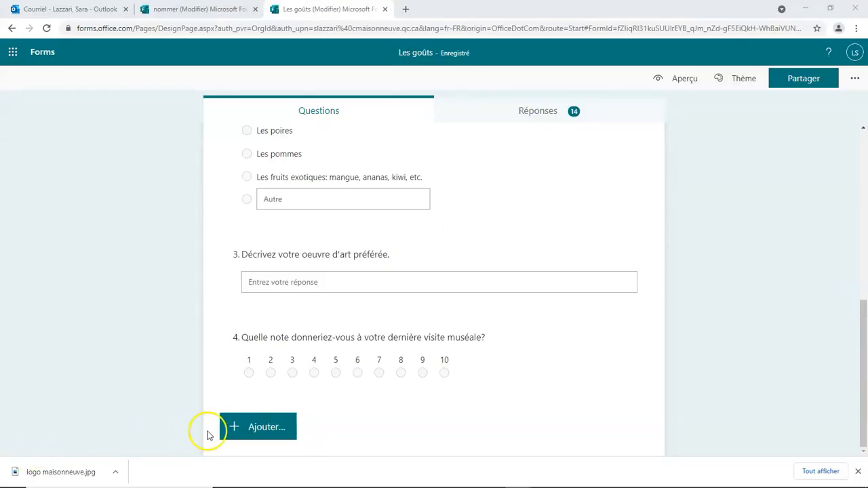
Add a Likert question with four statements at the end of the "Les goûts" form and preview it
{"action": "left_click", "coordinate": [257, 434]}
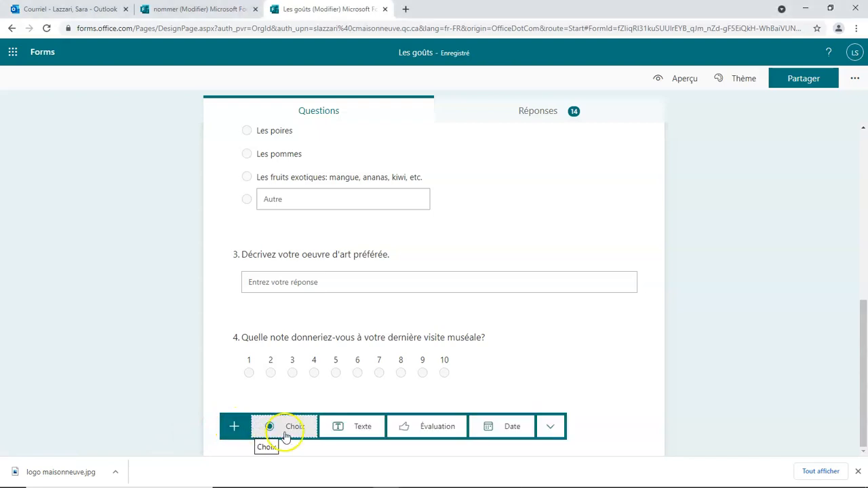
{"action": "left_click", "coordinate": [551, 426]}
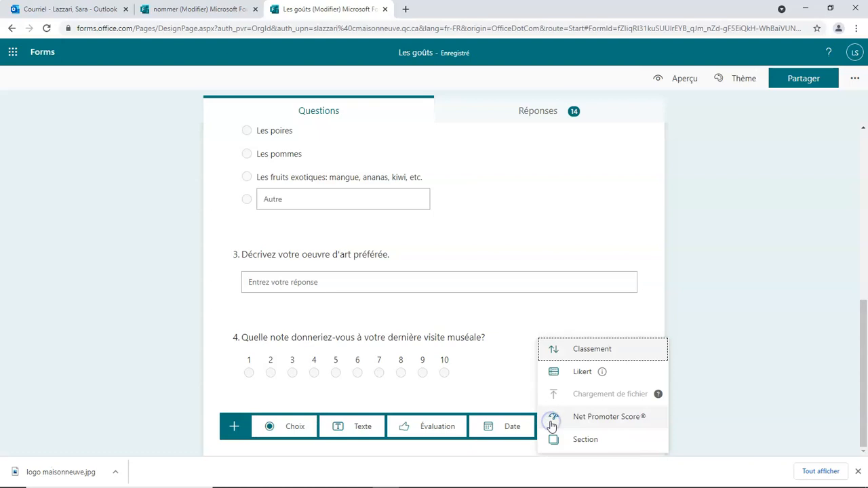
{"action": "left_click", "coordinate": [572, 373]}
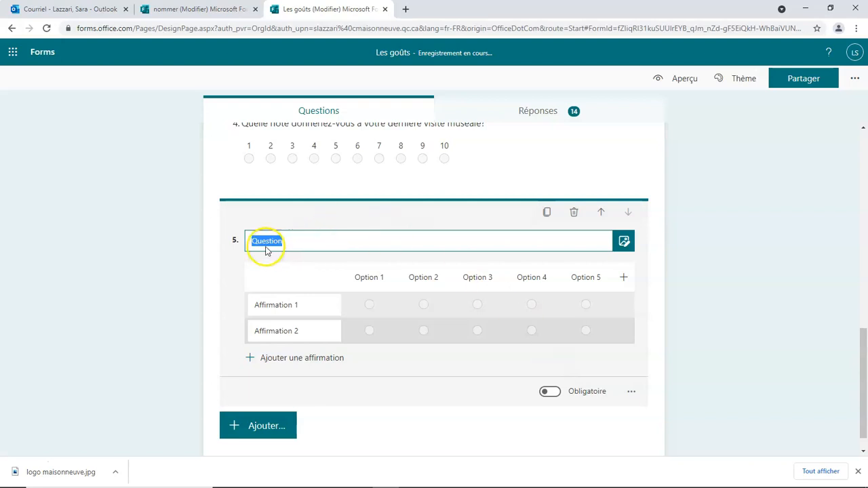
{"action": "left_click", "coordinate": [302, 305]}
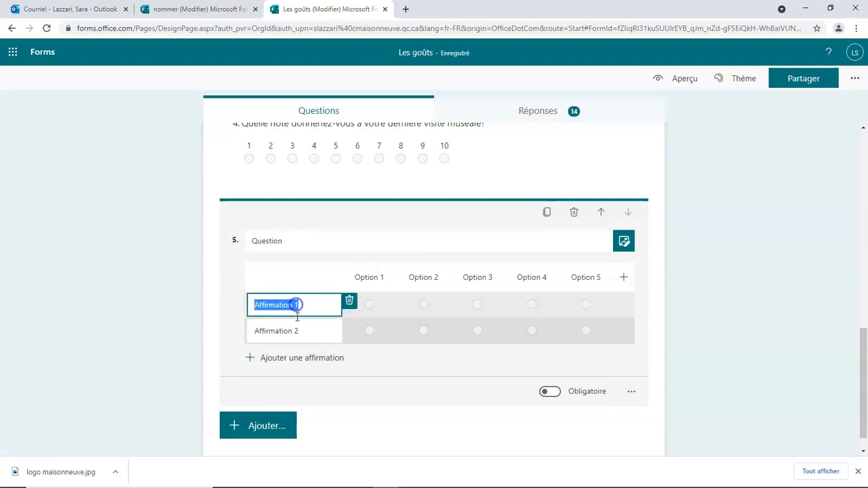
{"action": "left_click", "coordinate": [299, 330]}
{"action": "left_click", "coordinate": [374, 275]}
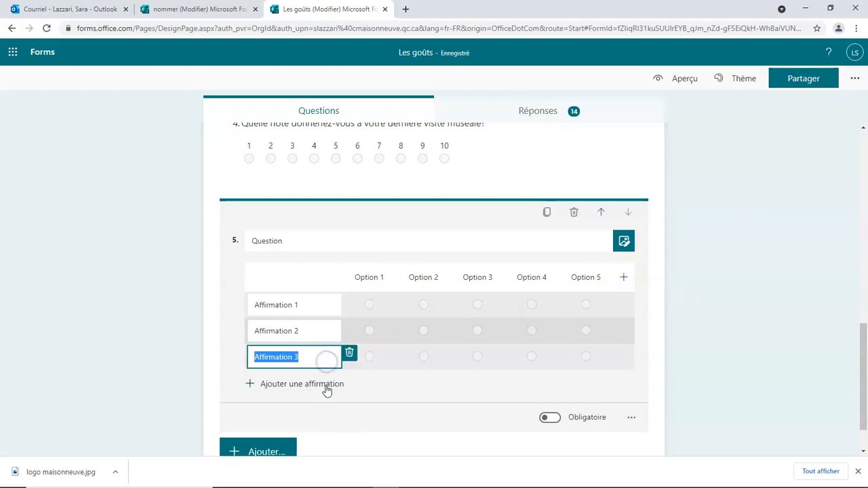
{"action": "left_click", "coordinate": [325, 385]}
{"action": "scroll", "coordinate": [352, 367], "scroll_direction": "down", "scroll_amount": 2}
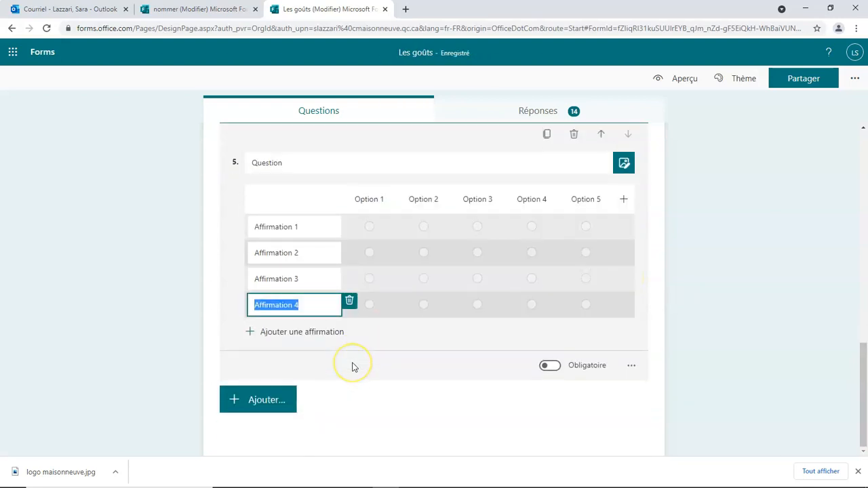
{"action": "left_click", "coordinate": [685, 79]}
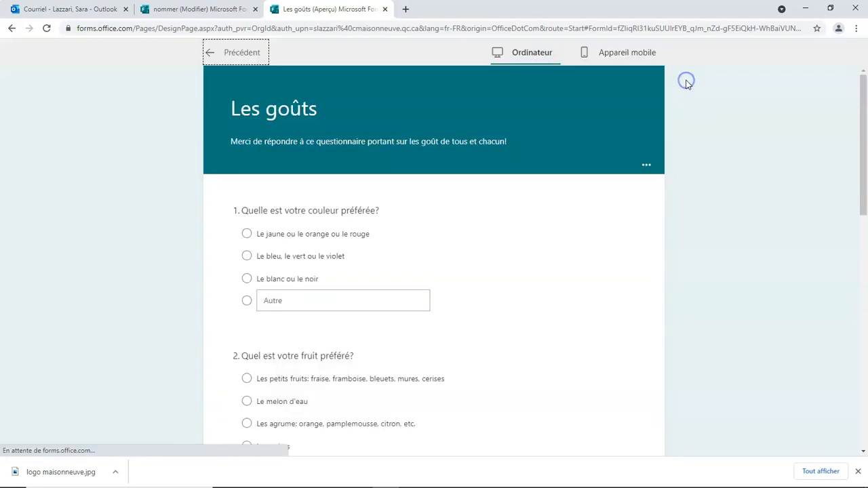
{"action": "scroll", "coordinate": [520, 347], "scroll_direction": "down", "scroll_amount": 10}
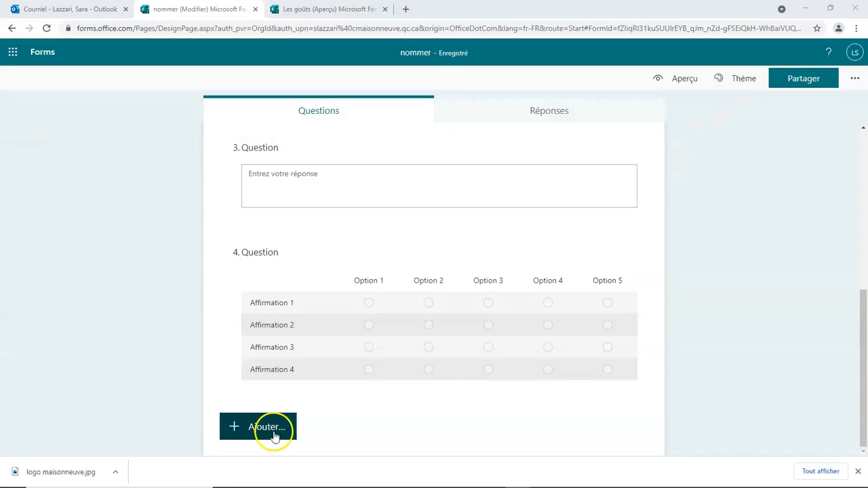
Add a ranking question (Classement) with four options as question 5 of the "nommer" form
{"action": "left_click", "coordinate": [249, 428]}
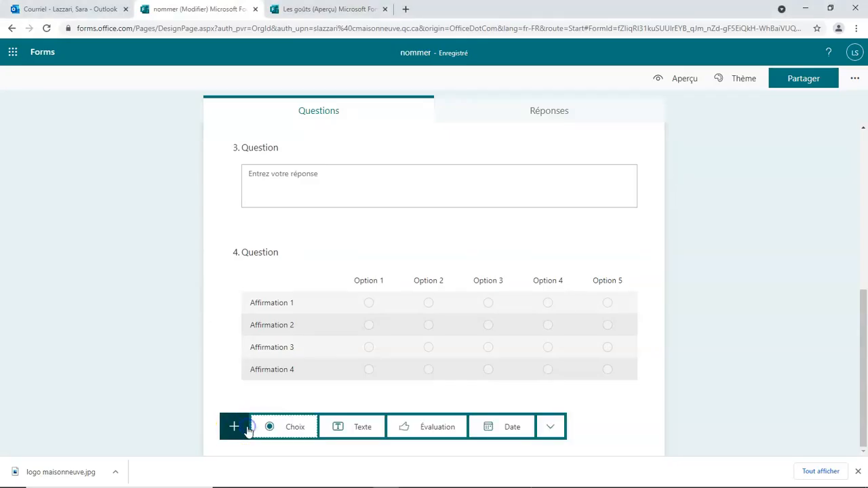
{"action": "left_click", "coordinate": [548, 429]}
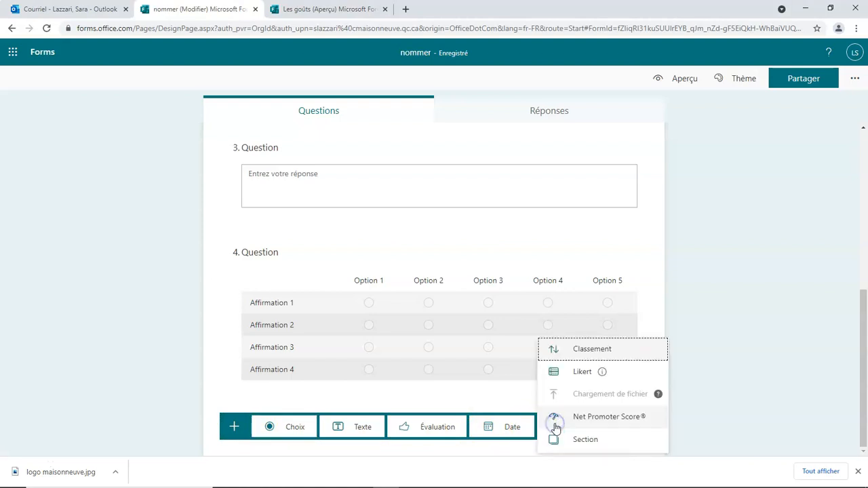
{"action": "left_click", "coordinate": [572, 352]}
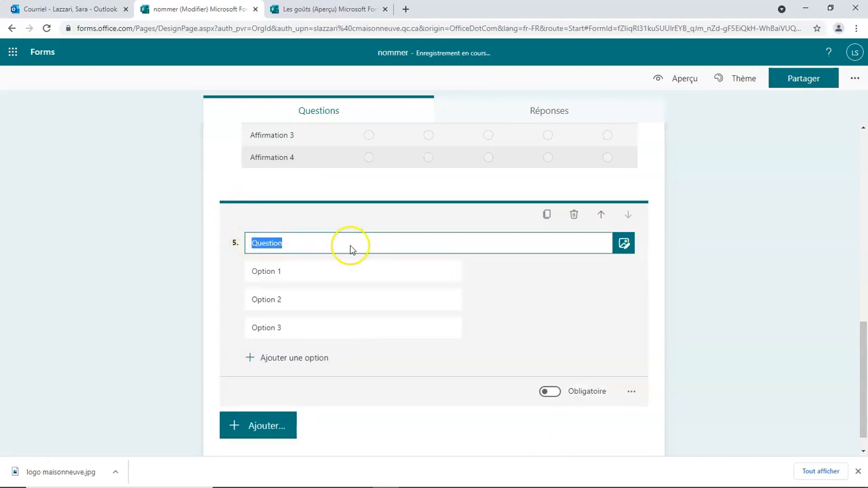
{"action": "left_click", "coordinate": [401, 272]}
{"action": "left_click", "coordinate": [395, 300]}
{"action": "left_click", "coordinate": [389, 330]}
{"action": "left_click", "coordinate": [324, 357]}
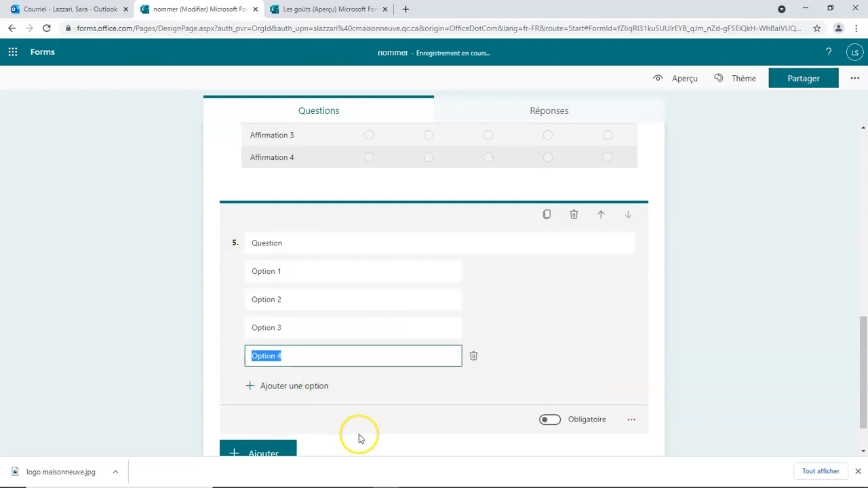
Preview the form and try question 5's ranking by moving Option 1 to last place and back to first, and return to editing
{"action": "left_click", "coordinate": [680, 81]}
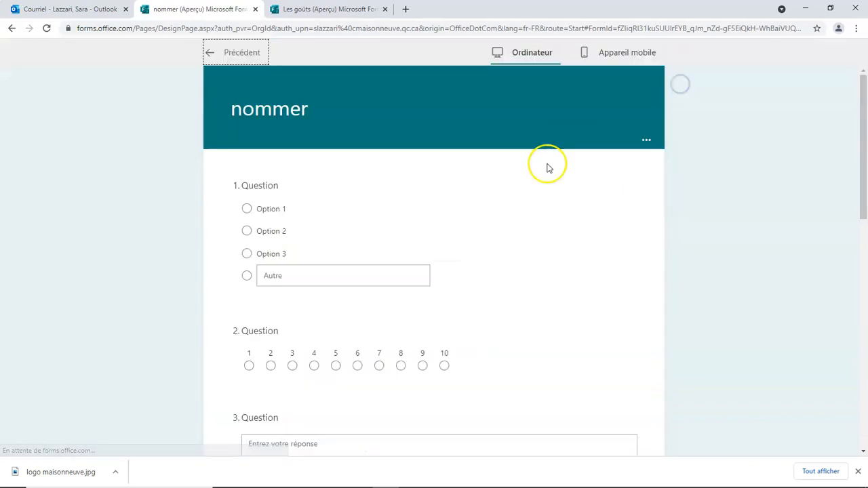
{"action": "scroll", "coordinate": [454, 285], "scroll_direction": "down", "scroll_amount": 9}
{"action": "scroll", "coordinate": [256, 210], "scroll_direction": "up", "scroll_amount": 2}
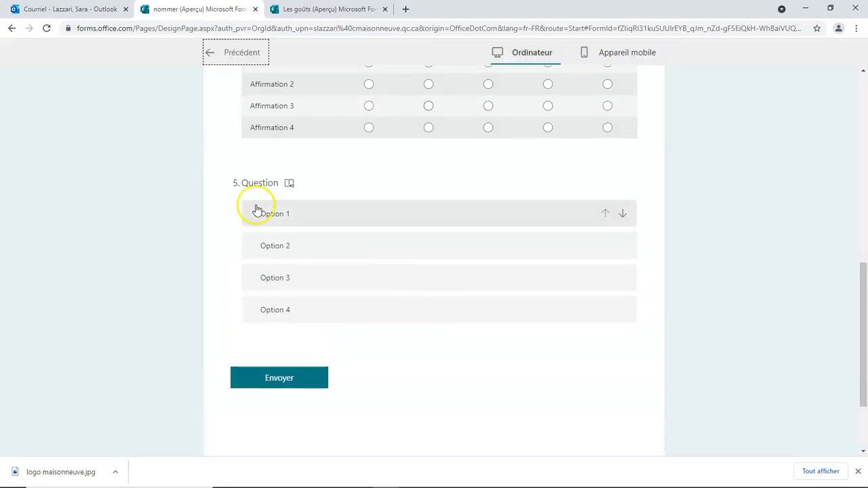
{"action": "left_click_drag", "start_coordinate": [319, 224], "coordinate": [336, 316]}
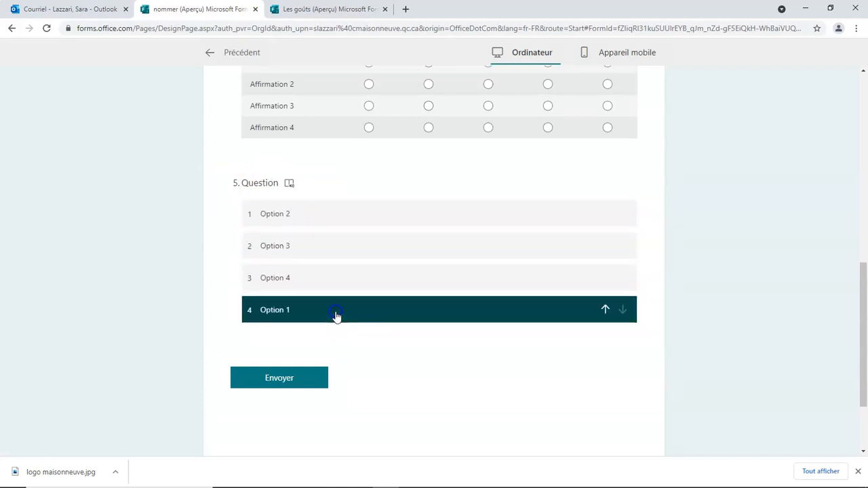
{"action": "left_click", "coordinate": [606, 309]}
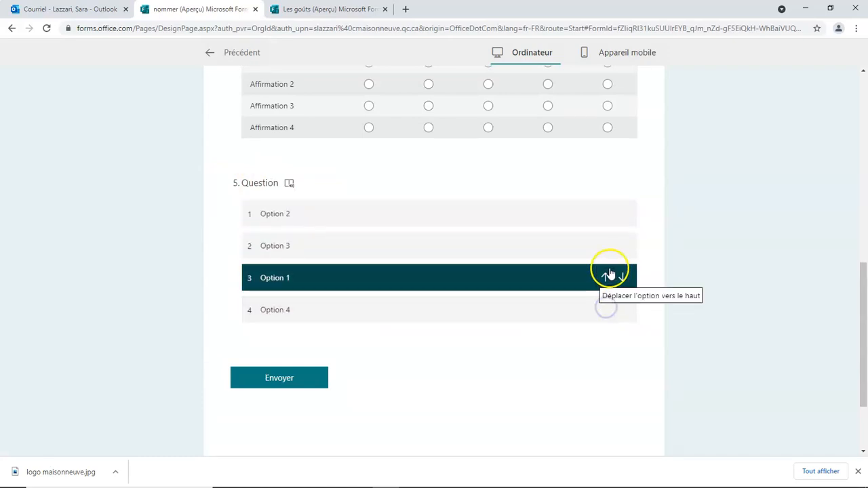
{"action": "left_click", "coordinate": [607, 275]}
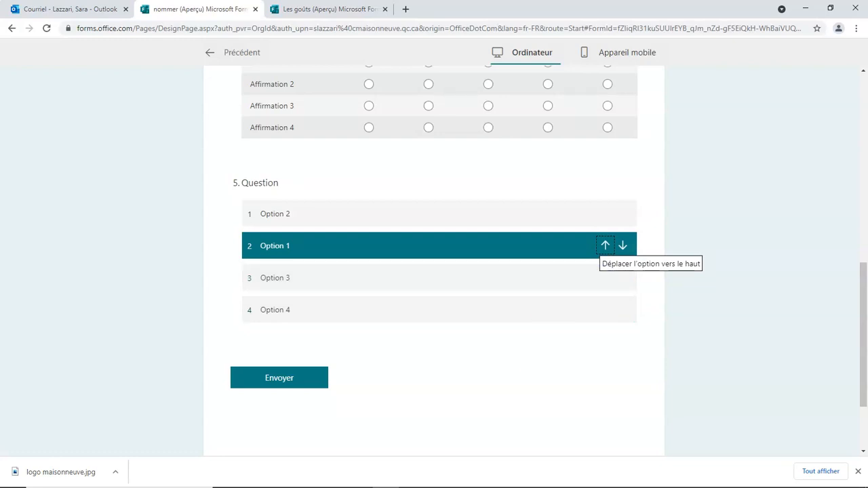
{"action": "left_click", "coordinate": [605, 246]}
{"action": "scroll", "coordinate": [606, 245], "scroll_direction": "down", "scroll_amount": 1}
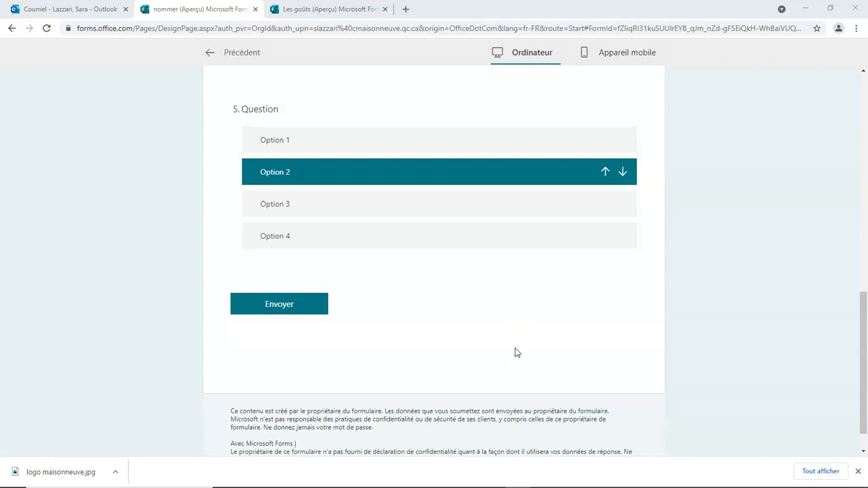
{"action": "left_click", "coordinate": [252, 53]}
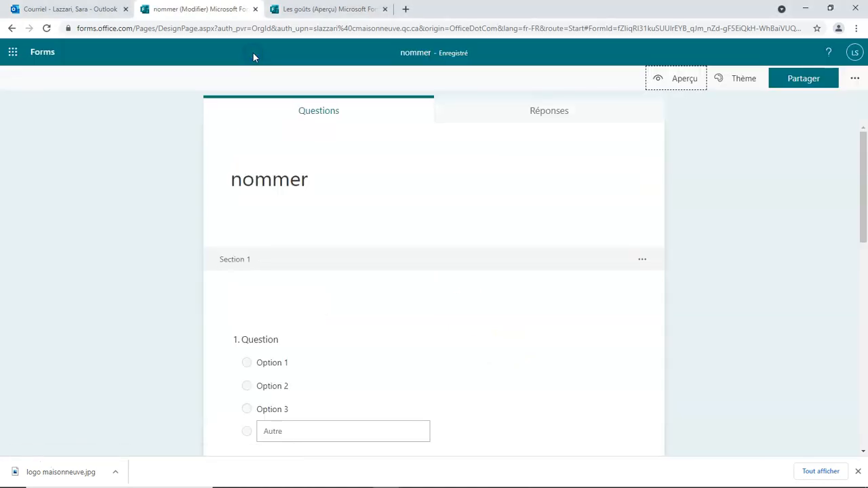
Add a new section after ranking question 5 at the end of the "nommer" form
{"action": "scroll", "coordinate": [460, 256], "scroll_direction": "down", "scroll_amount": 15}
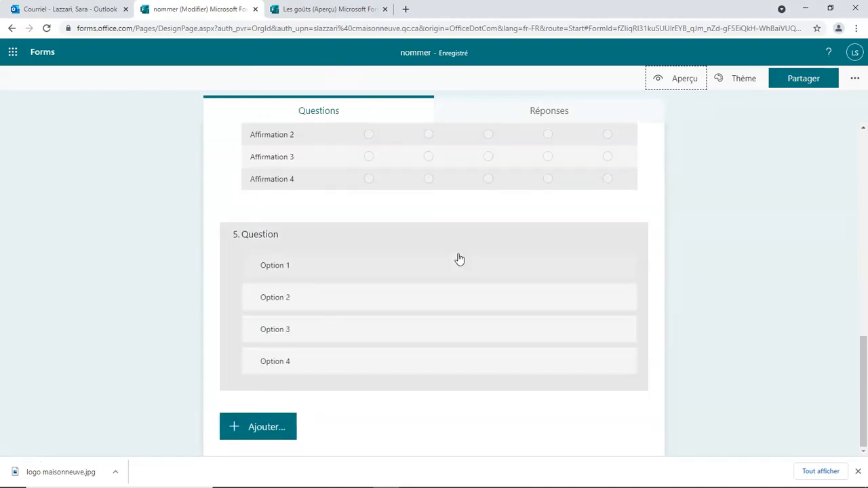
{"action": "left_click", "coordinate": [453, 265]}
{"action": "left_click", "coordinate": [265, 428]}
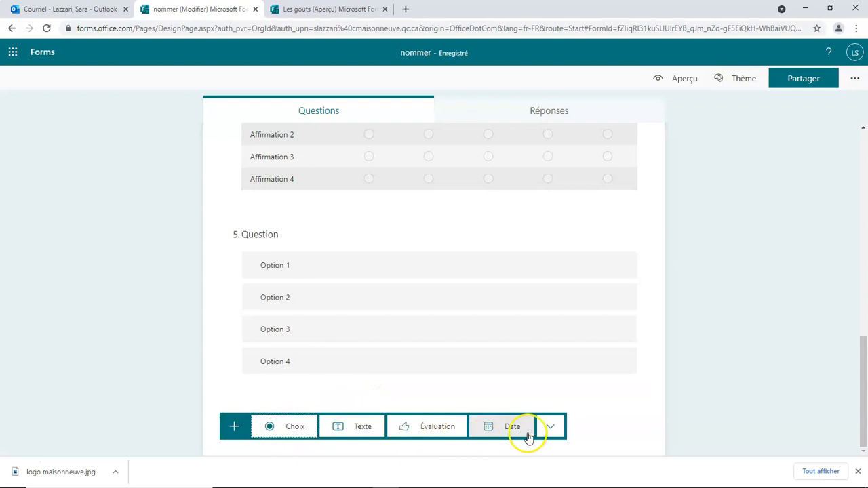
{"action": "left_click", "coordinate": [550, 426]}
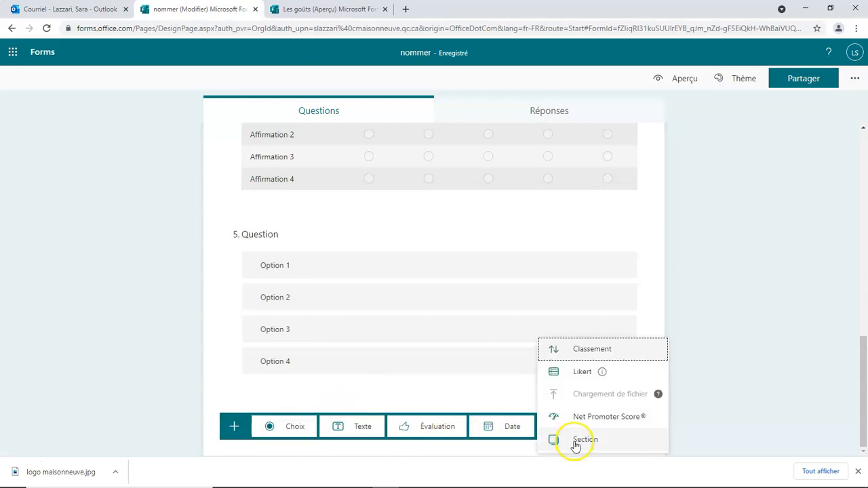
{"action": "left_click", "coordinate": [575, 444]}
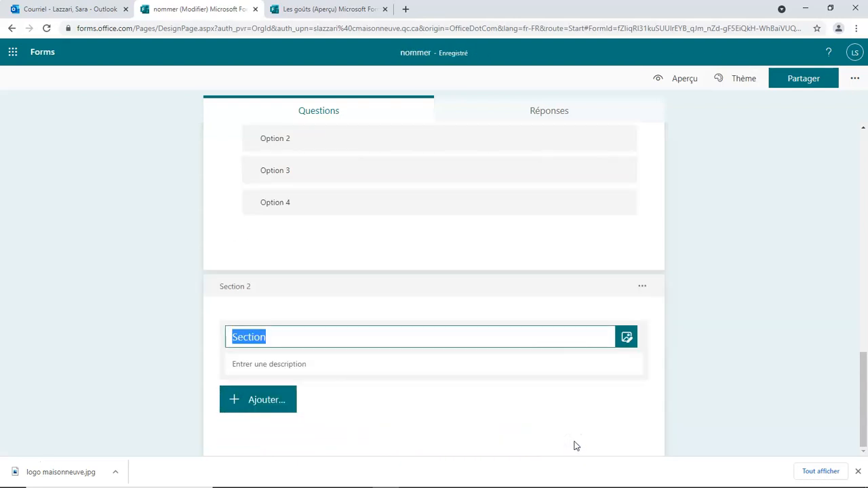
{"action": "scroll", "coordinate": [360, 299], "scroll_direction": "up", "scroll_amount": 5}
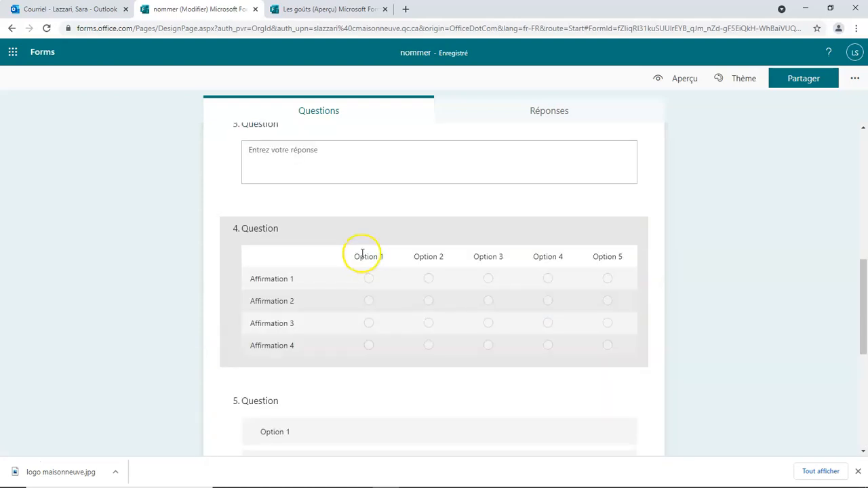
{"action": "scroll", "coordinate": [357, 267], "scroll_direction": "down", "scroll_amount": 4}
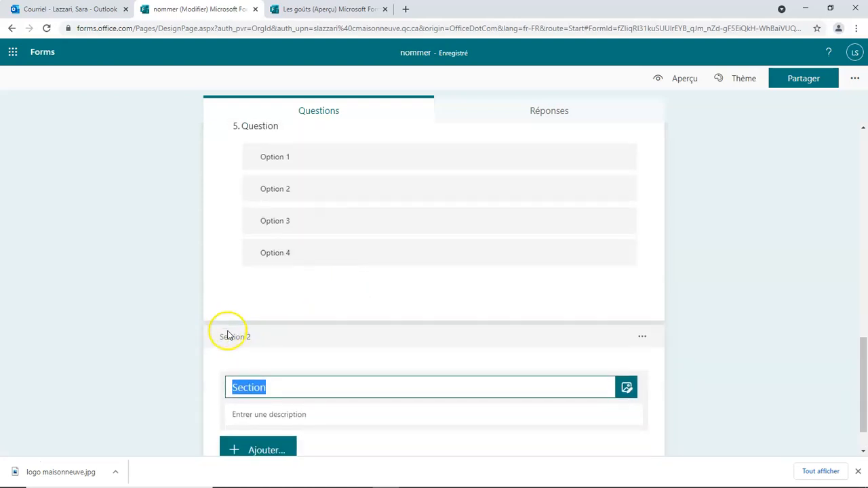
Title Section 2 "questions sur quelque chose de semble" and enter the description "texte, consignes, attention,"
{"action": "left_click_drag", "start_coordinate": [221, 287], "coordinate": [251, 295]}
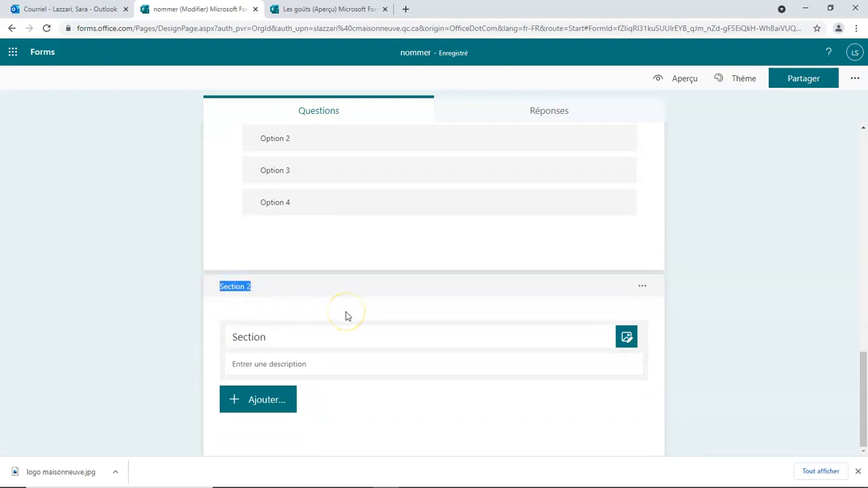
{"action": "left_click", "coordinate": [314, 337]}
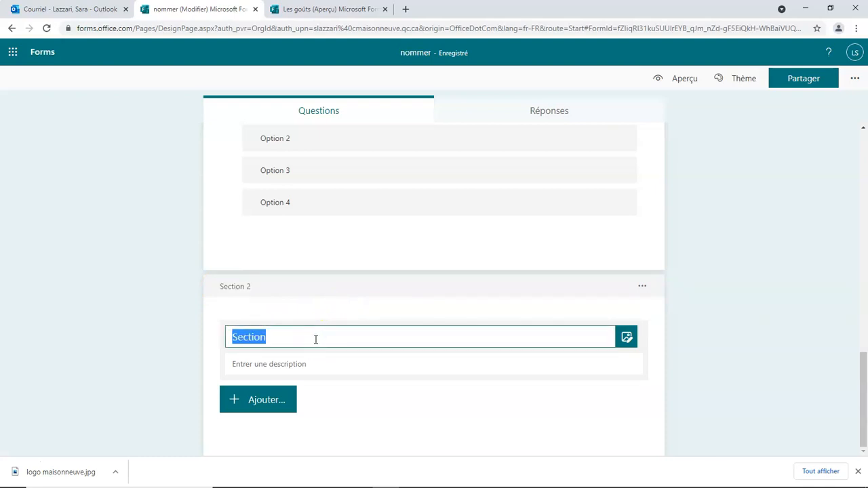
{"action": "type", "text": "questions "}
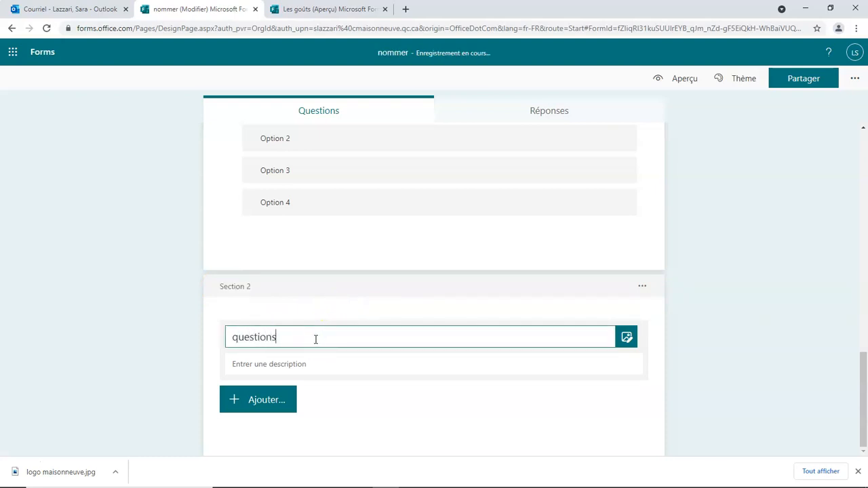
{"action": "type", "text": "sur quelque chose de semble"}
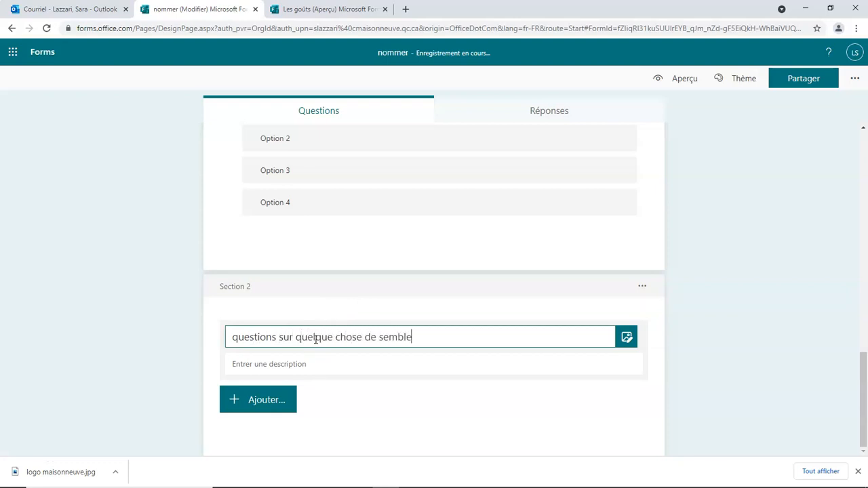
{"action": "left_click", "coordinate": [315, 365]}
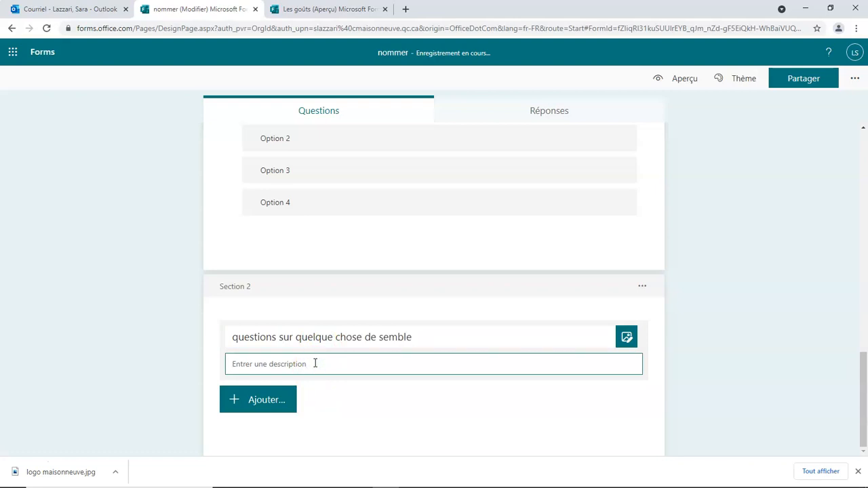
{"action": "type", "text": "texte, consignes, attention"}
{"action": "type", "text": ","}
{"action": "left_click", "coordinate": [287, 400]}
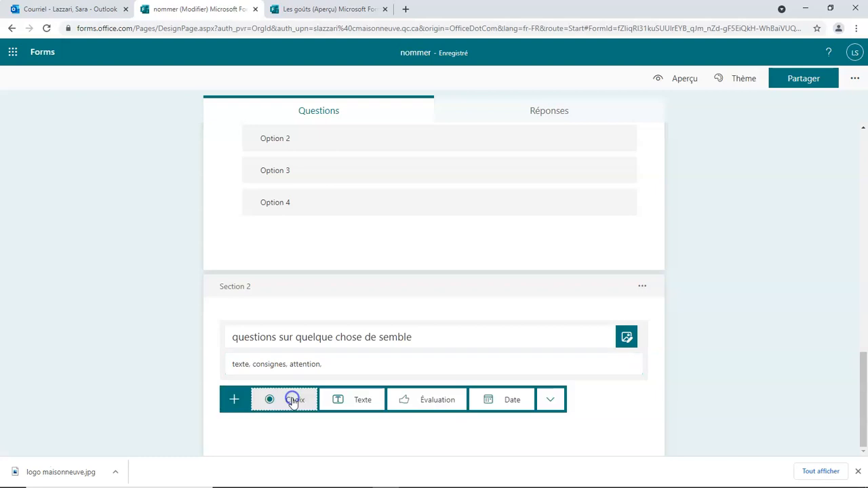
{"action": "left_click", "coordinate": [543, 403]}
{"action": "left_click", "coordinate": [483, 445]}
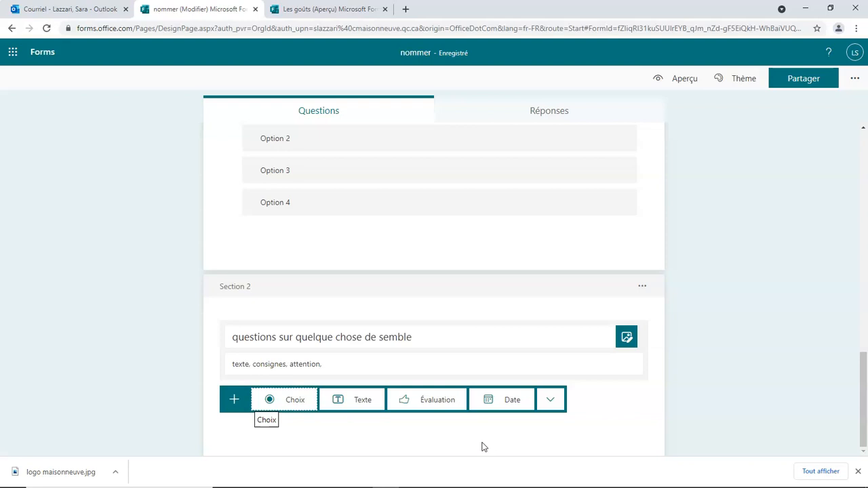
{"action": "scroll", "coordinate": [552, 432], "scroll_direction": "up", "scroll_amount": 8}
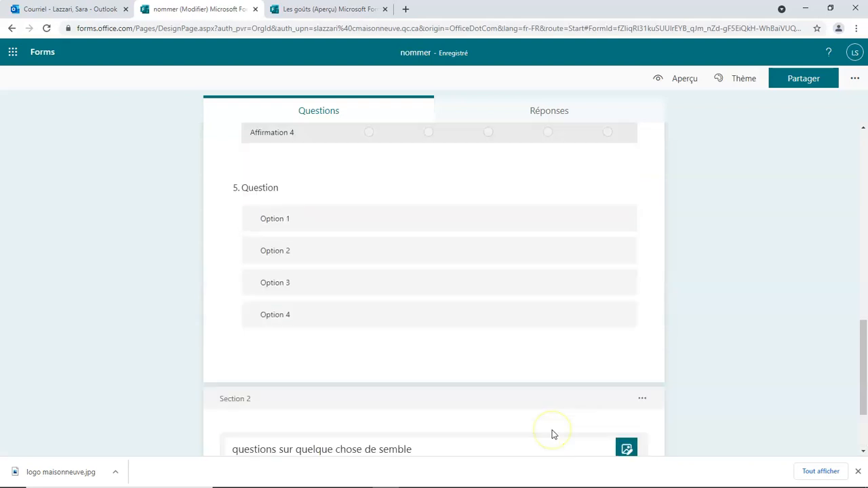
{"action": "scroll", "coordinate": [552, 430], "scroll_direction": "up", "scroll_amount": 4}
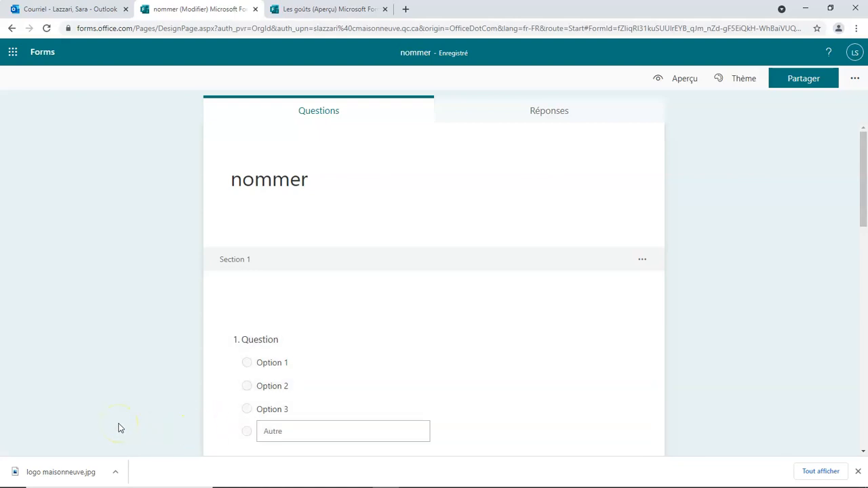
{"action": "left_click", "coordinate": [25, 462]}
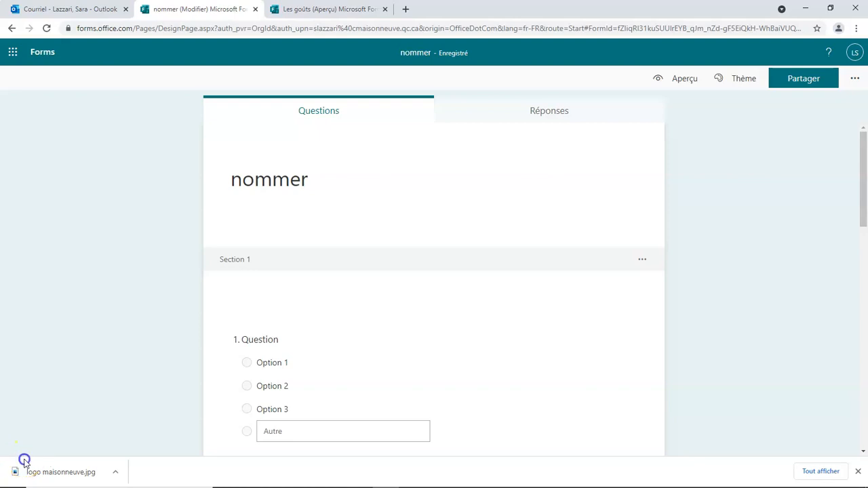